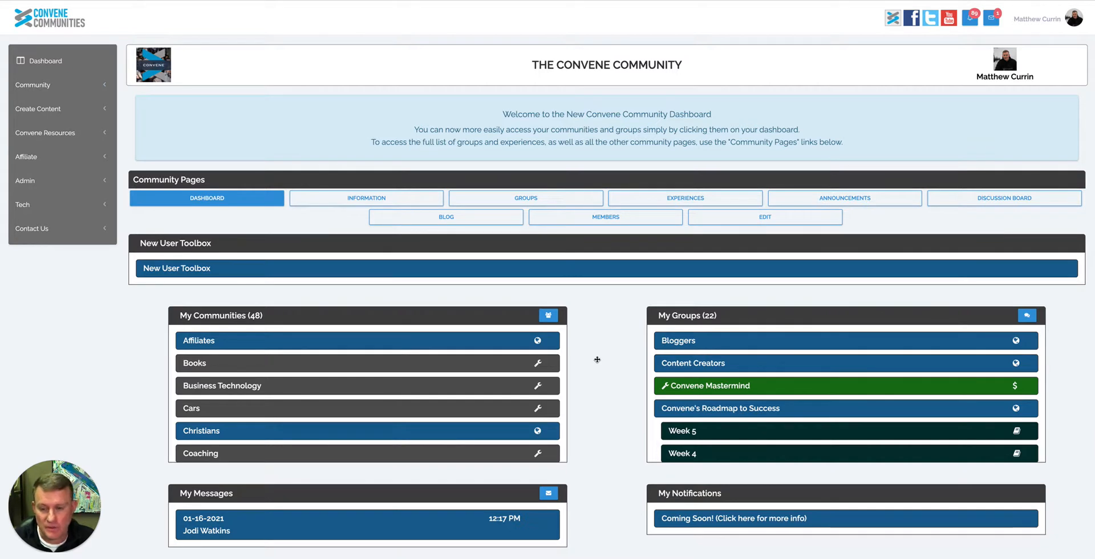
Find the First Responders community among My Communities and open its dashboard
scroll(350, 376, down, 1)
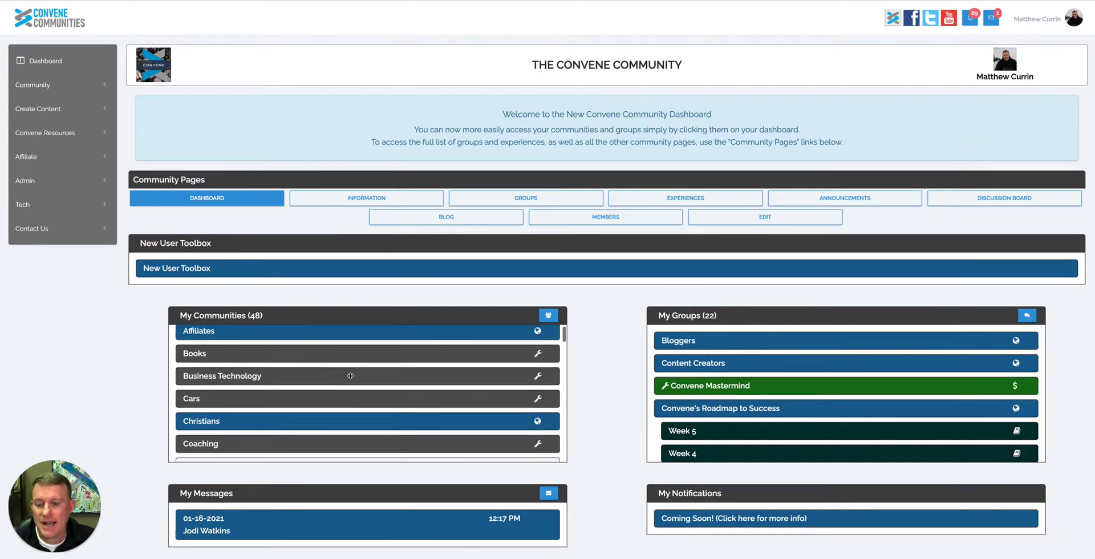
scroll(351, 375, down, 4)
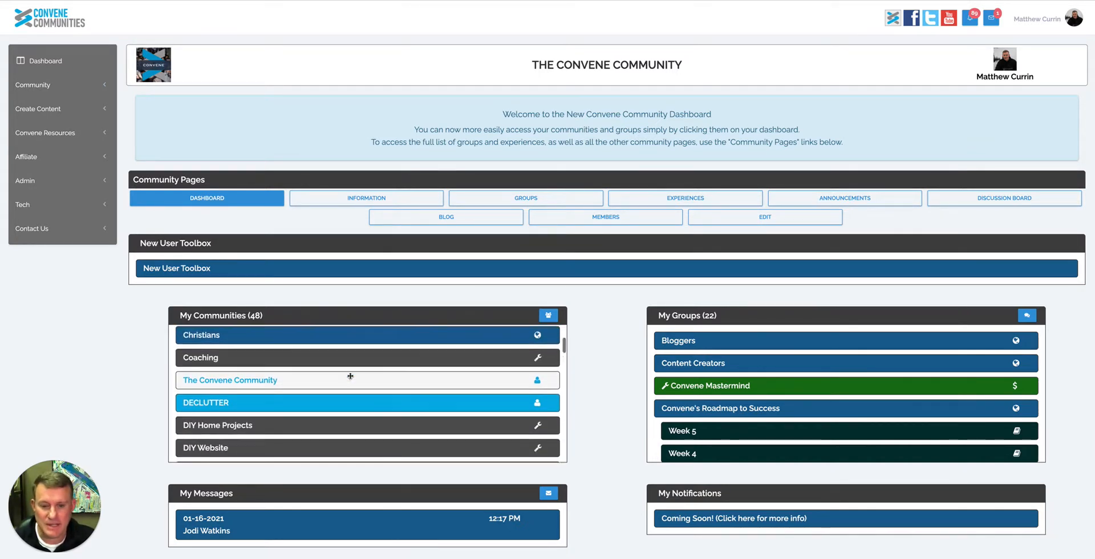
scroll(350, 376, up, 3)
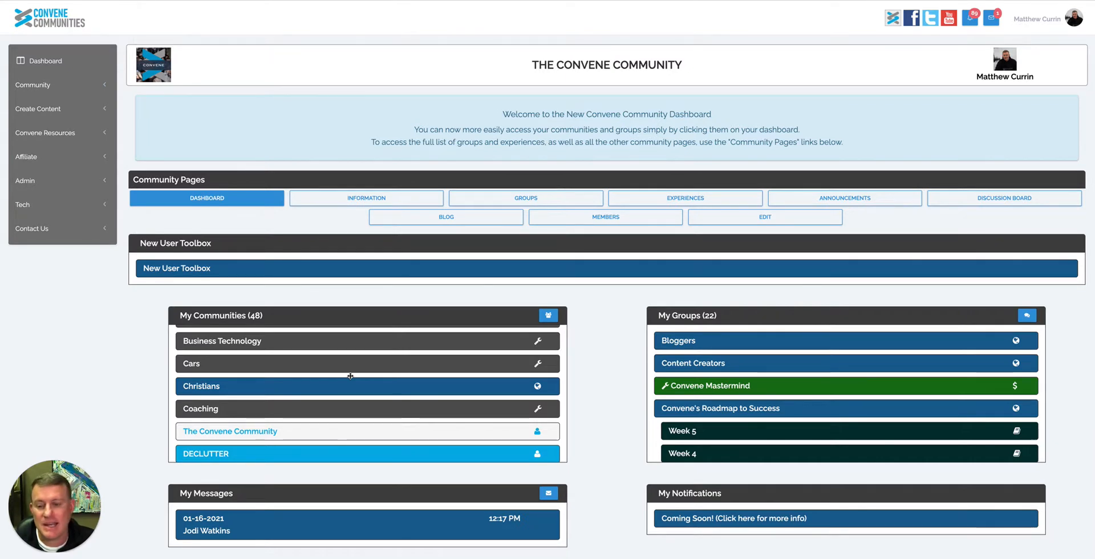
scroll(350, 376, down, 3)
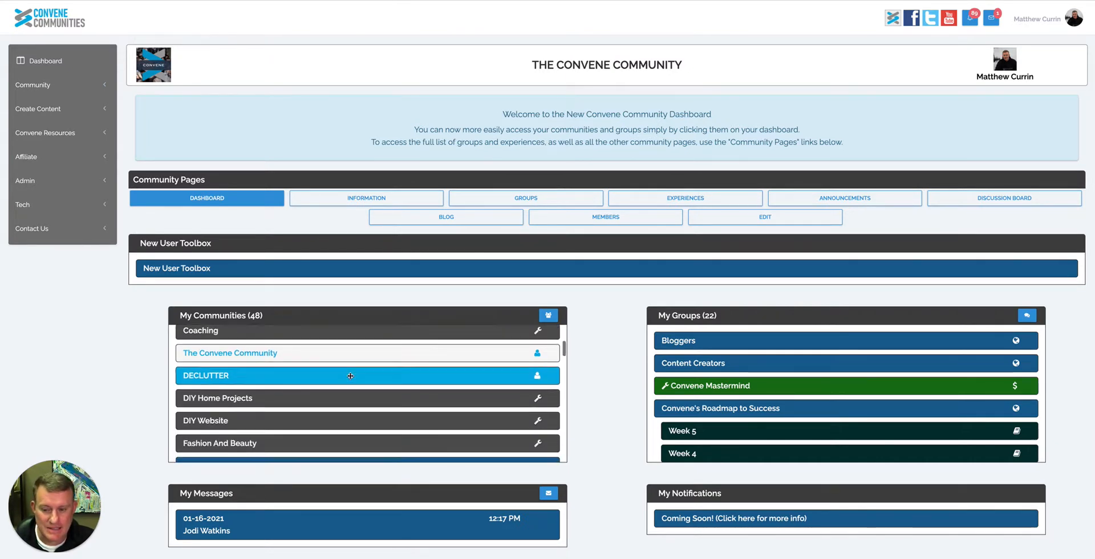
scroll(351, 376, down, 3)
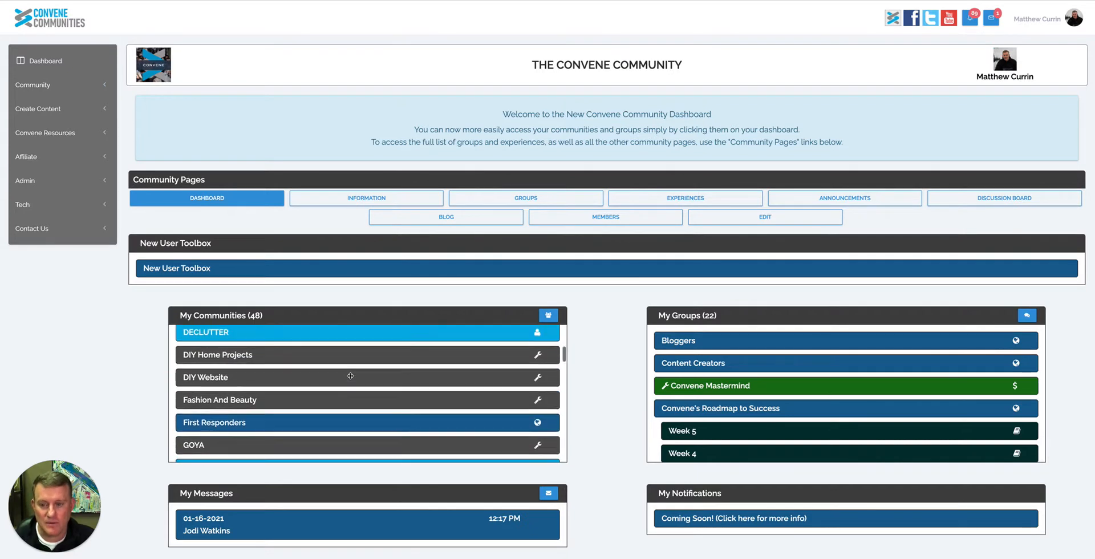
scroll(350, 376, up, 2)
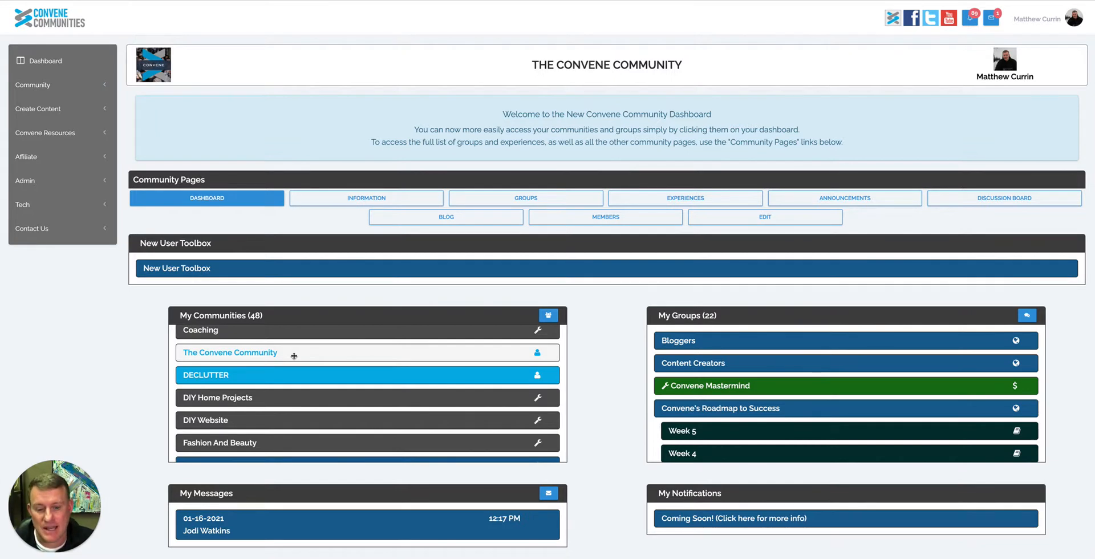
scroll(294, 355, down, 3)
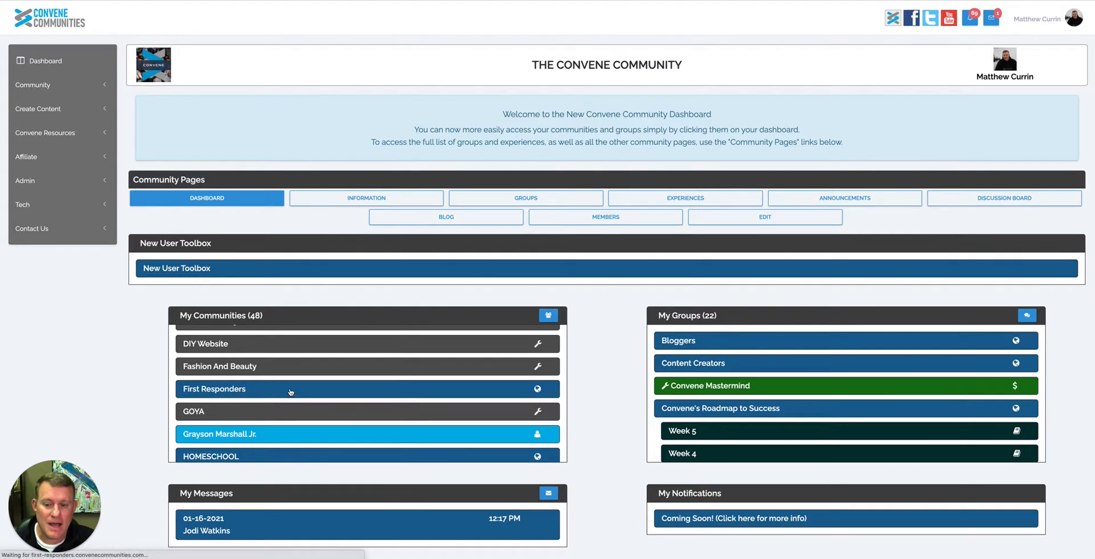
click(299, 393)
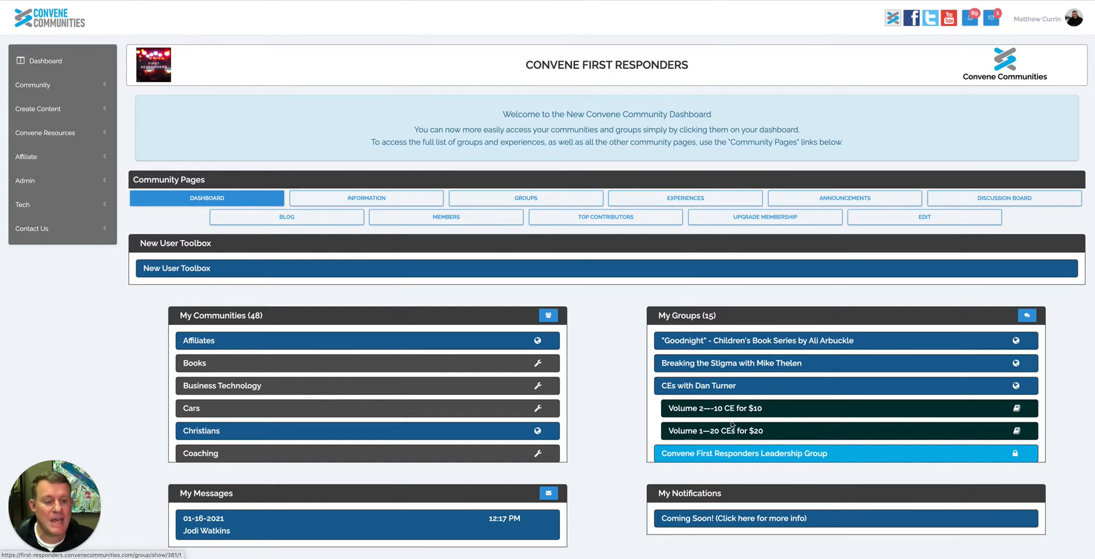
Look through the First Responders groups and open the form for creating a new group in this community
scroll(1033, 407, down, 1)
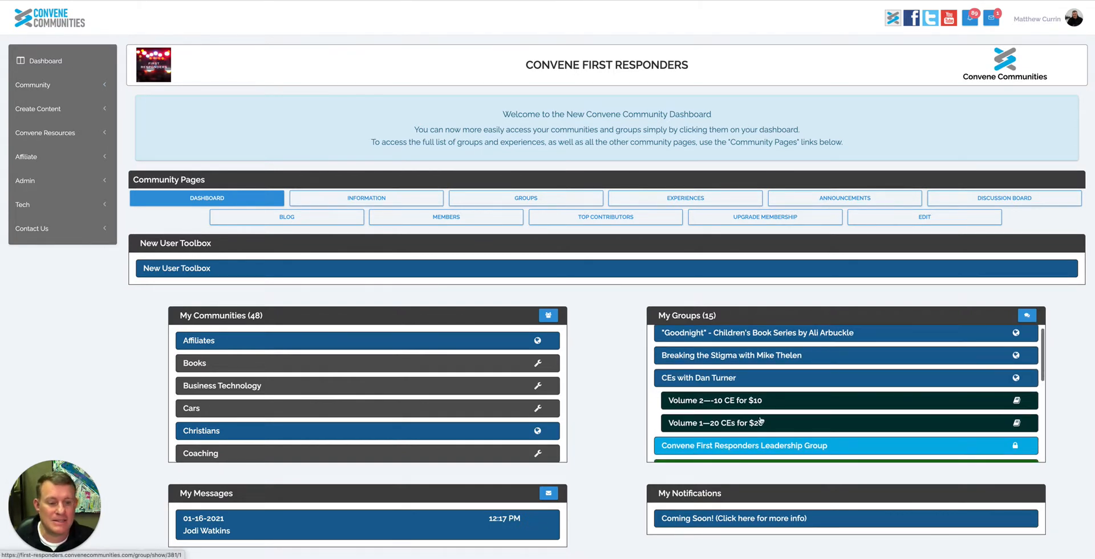
scroll(758, 419, down, 1)
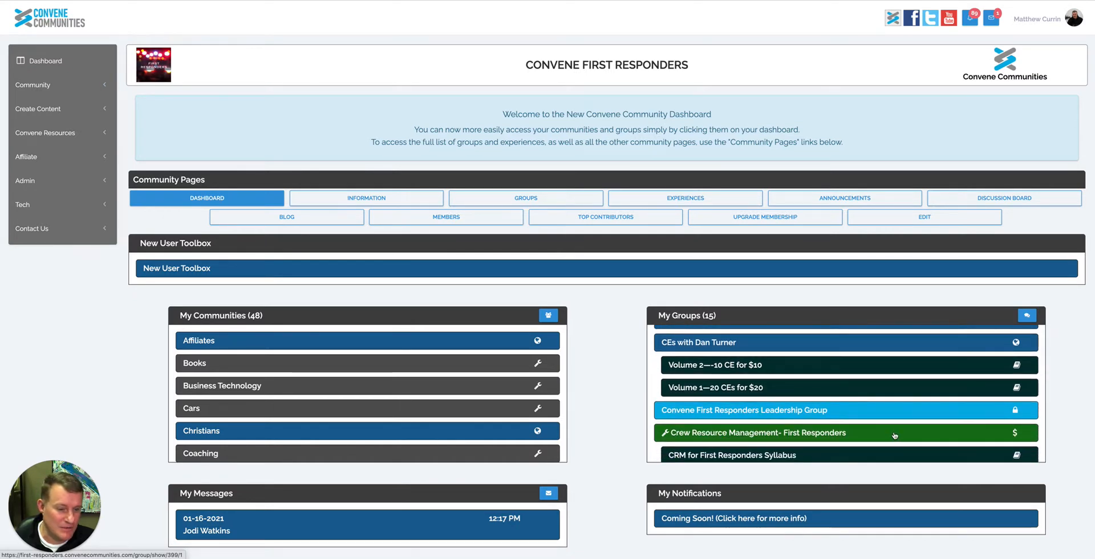
scroll(791, 358, down, 4)
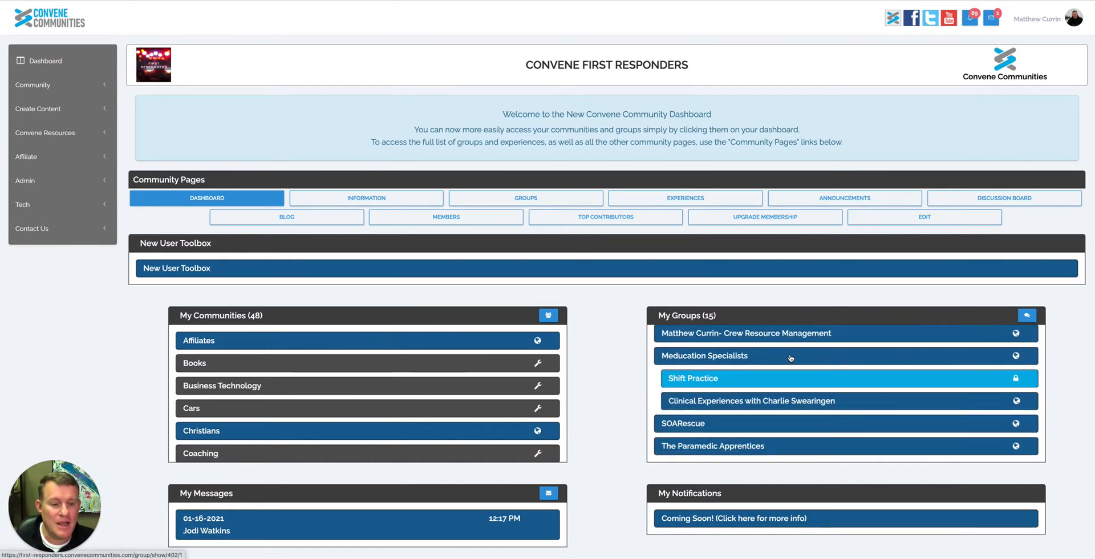
scroll(790, 358, up, 6)
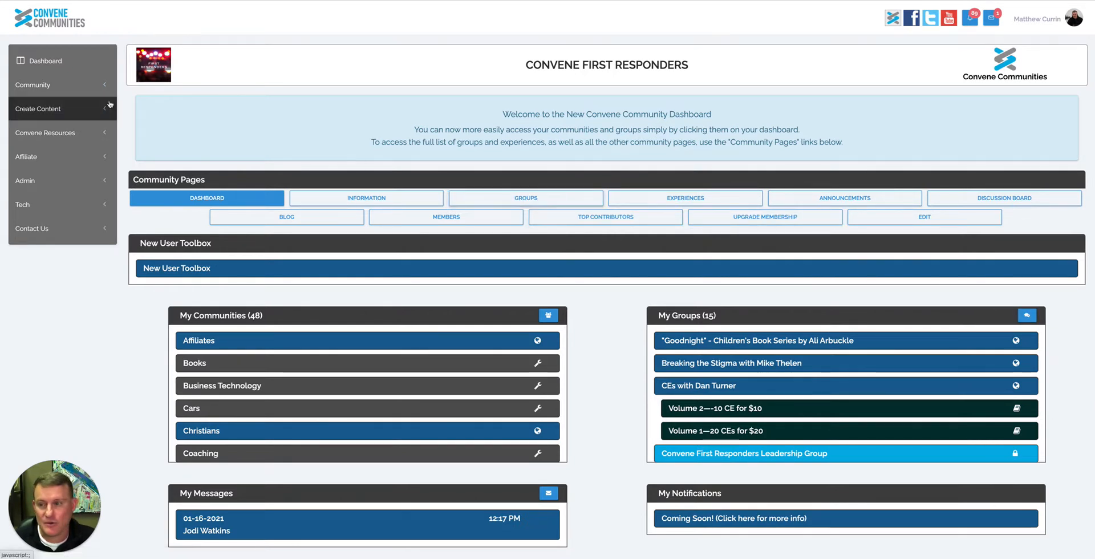
click(72, 109)
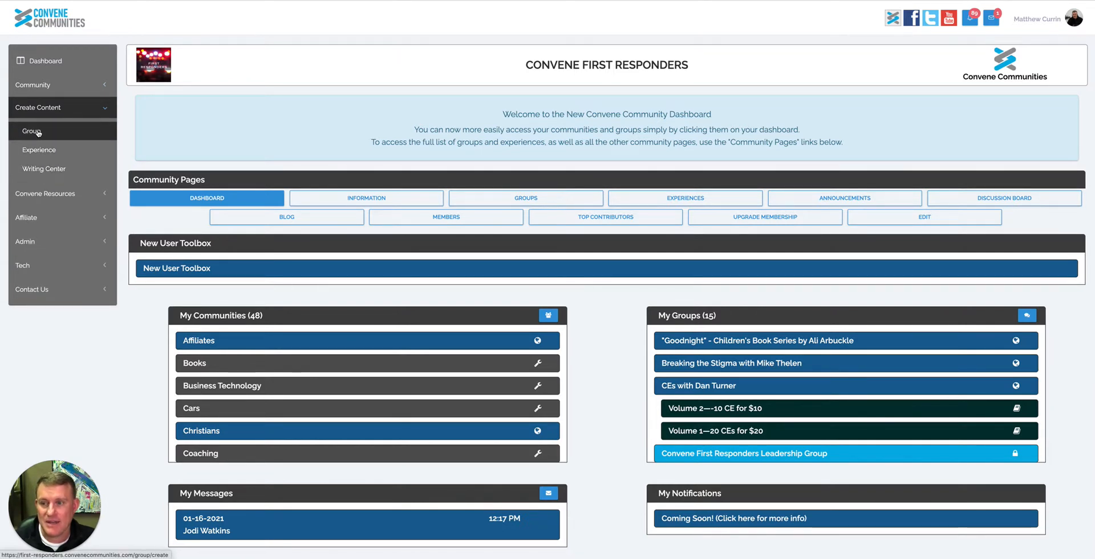
click(530, 200)
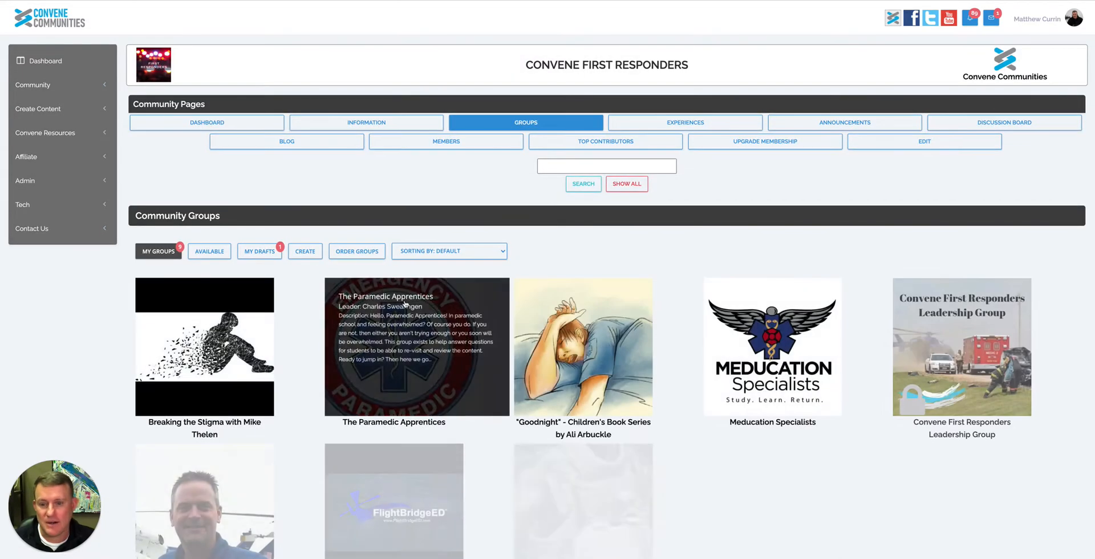
click(305, 252)
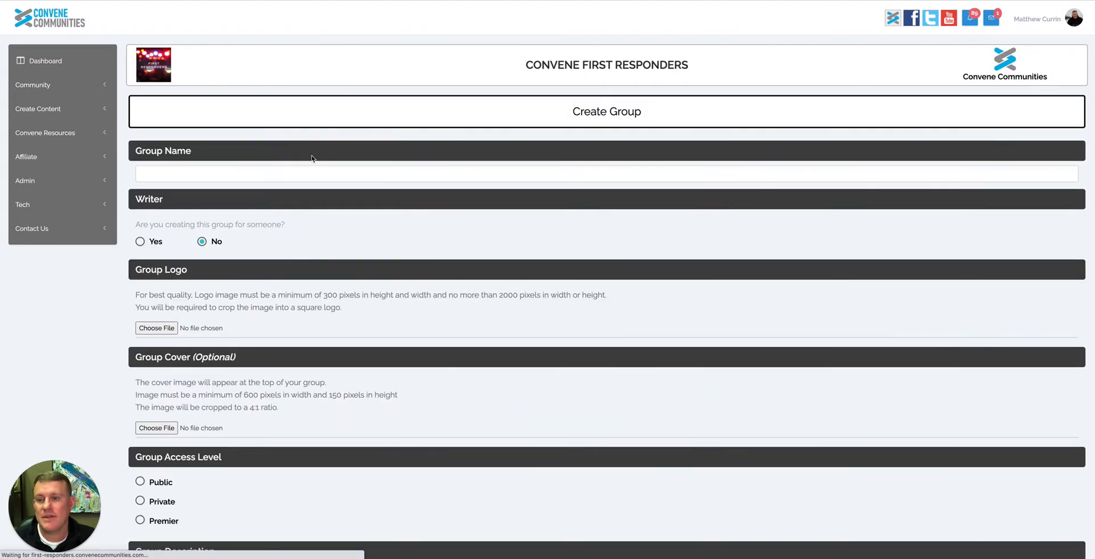
Name the new group "Convene Paid Content"
click(185, 174)
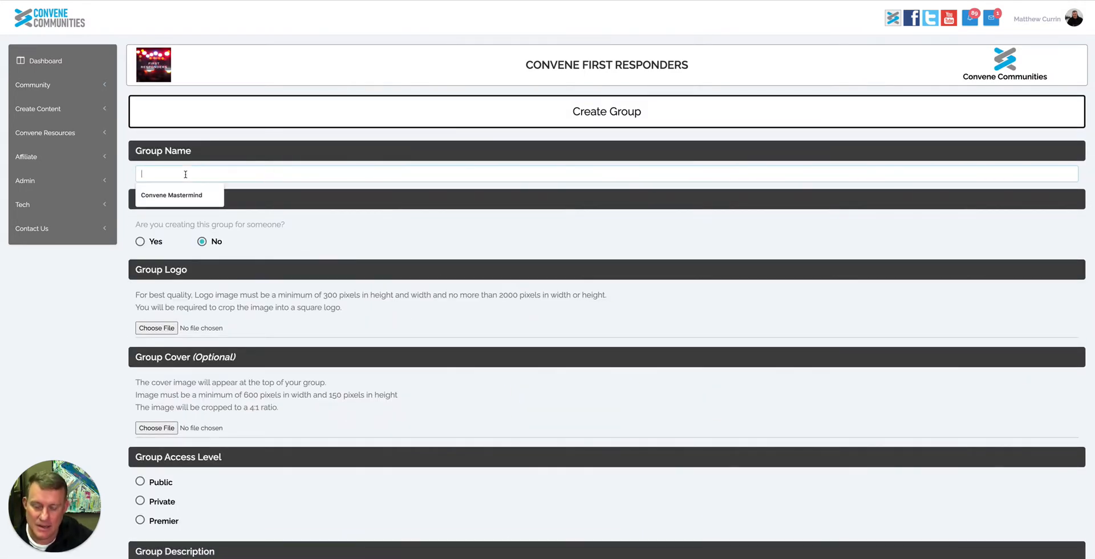
text(Conve)
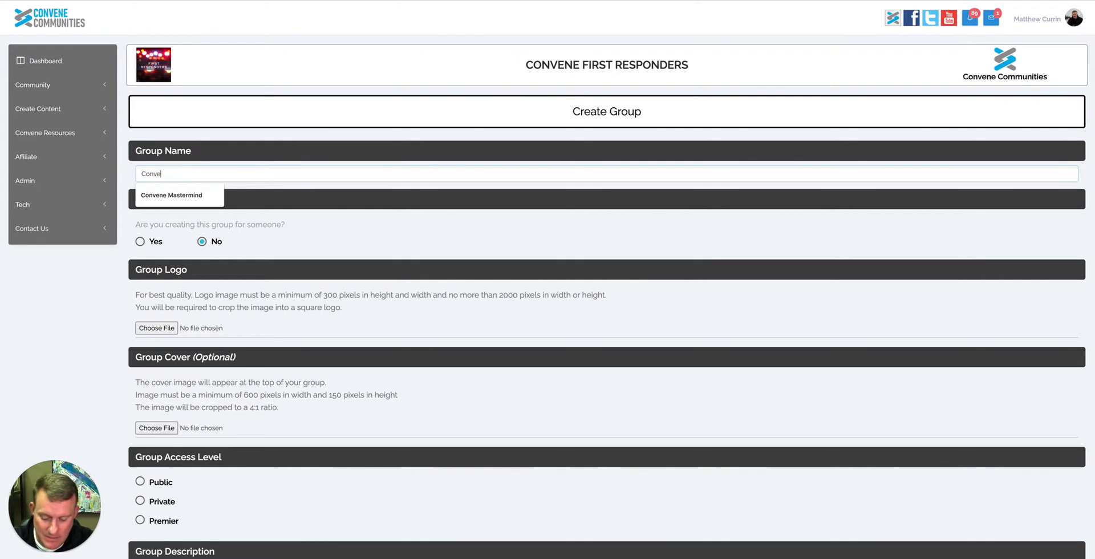
text(ne Pai)
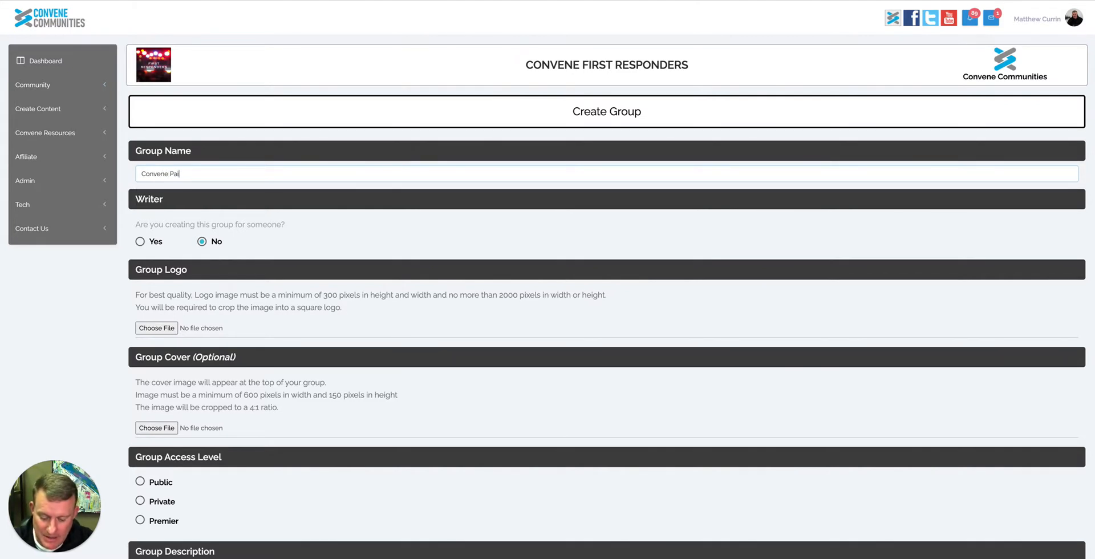
text(d Content)
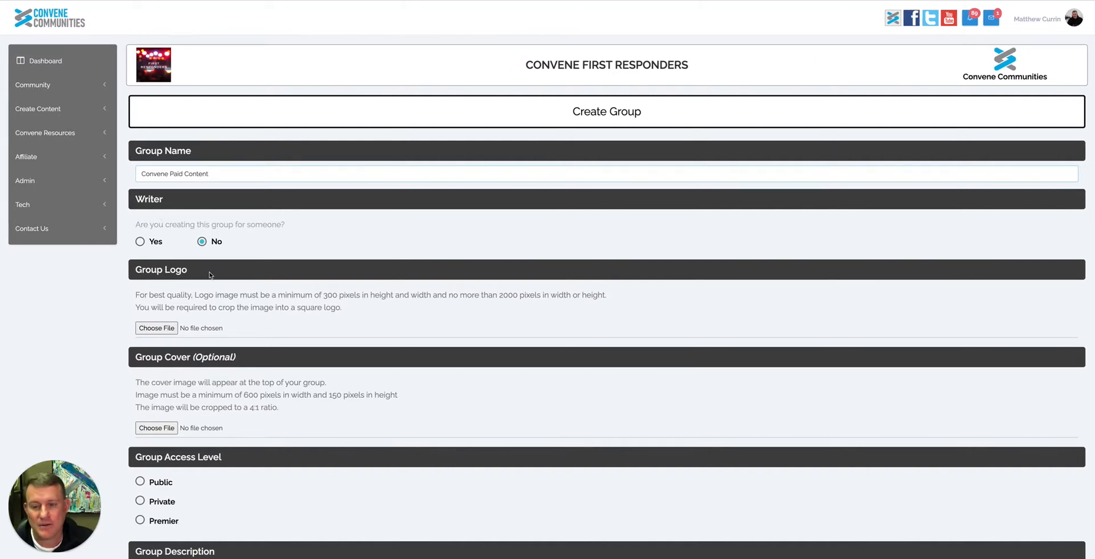
Choose Group.png from the Desktop folder as the group logo
click(156, 327)
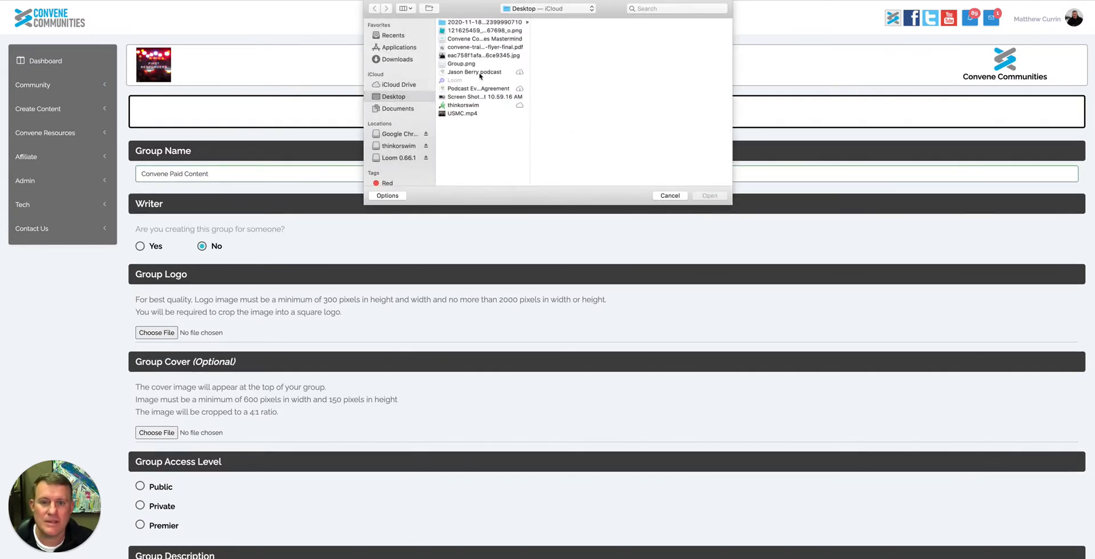
click(461, 64)
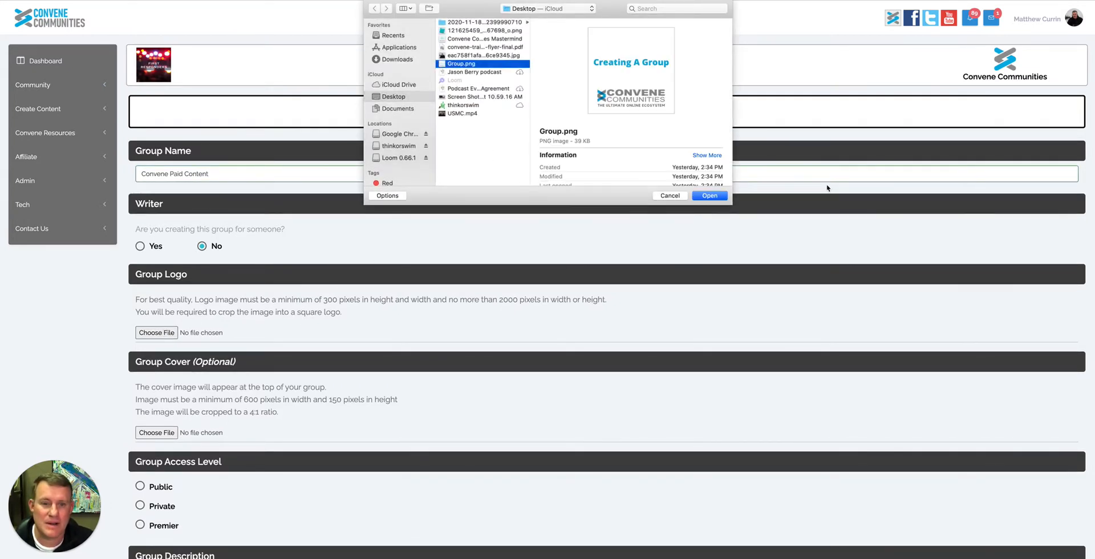
click(710, 195)
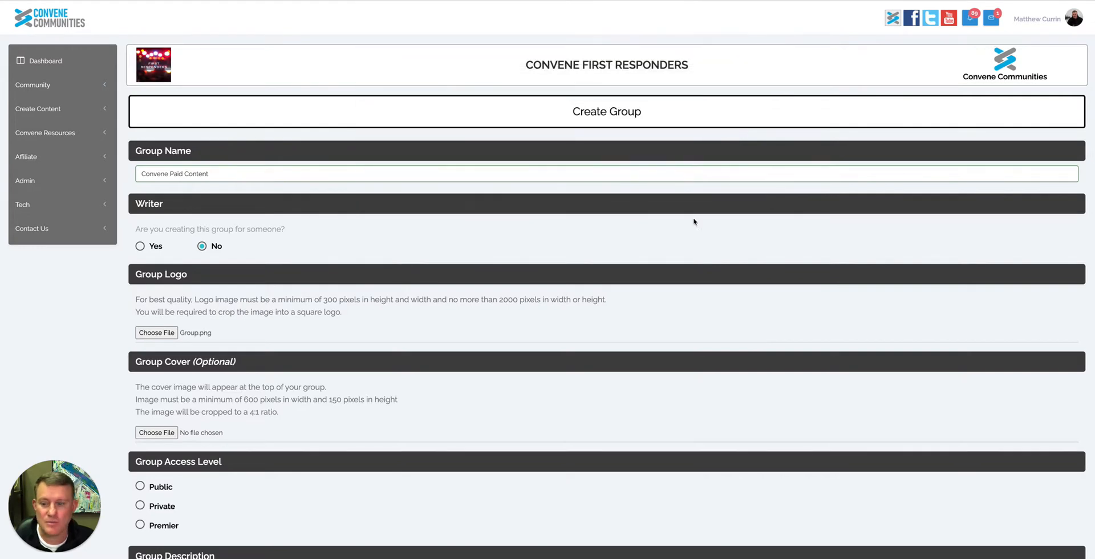
Set the group access level to Premier, enter "Convene" as the group description and submit the form
scroll(370, 391, down, 3)
scroll(369, 391, down, 2)
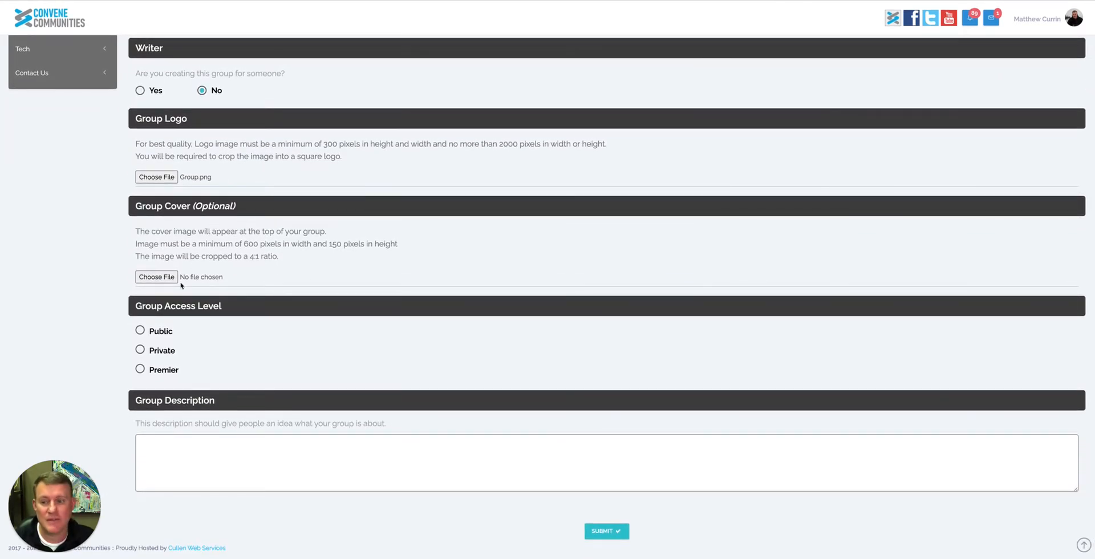
click(140, 370)
click(174, 442)
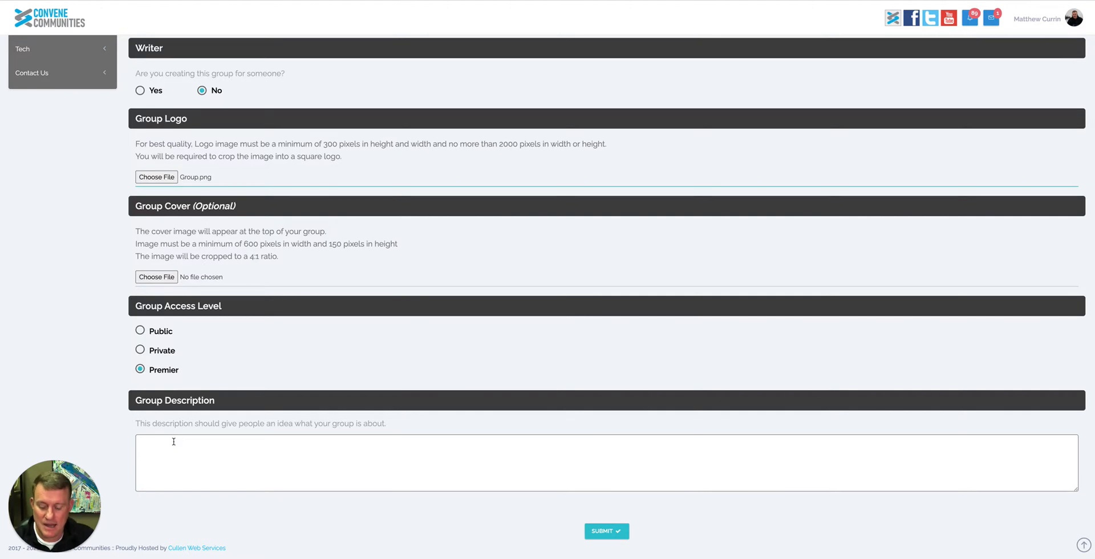
text(Convene)
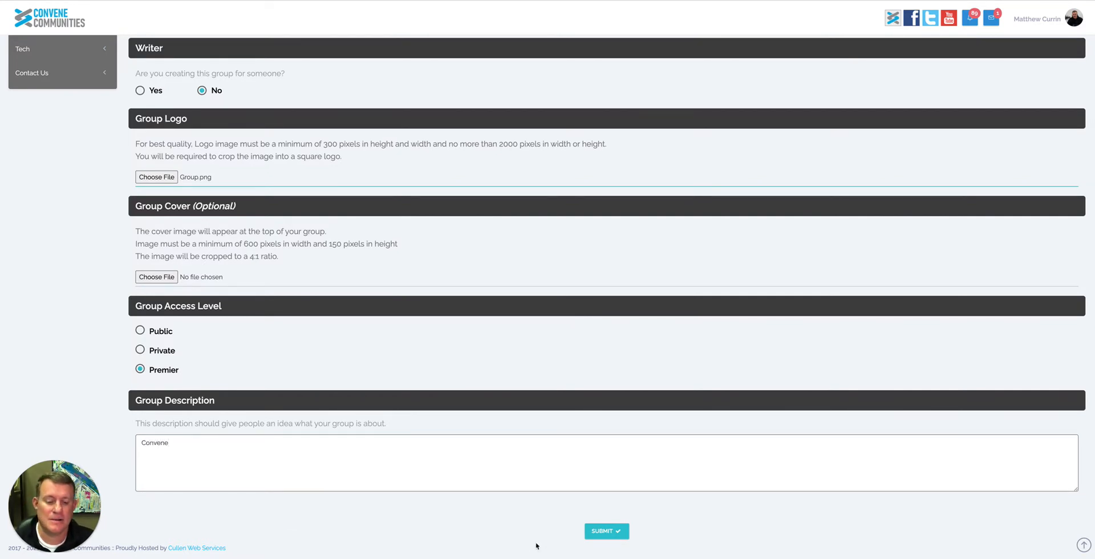
click(607, 533)
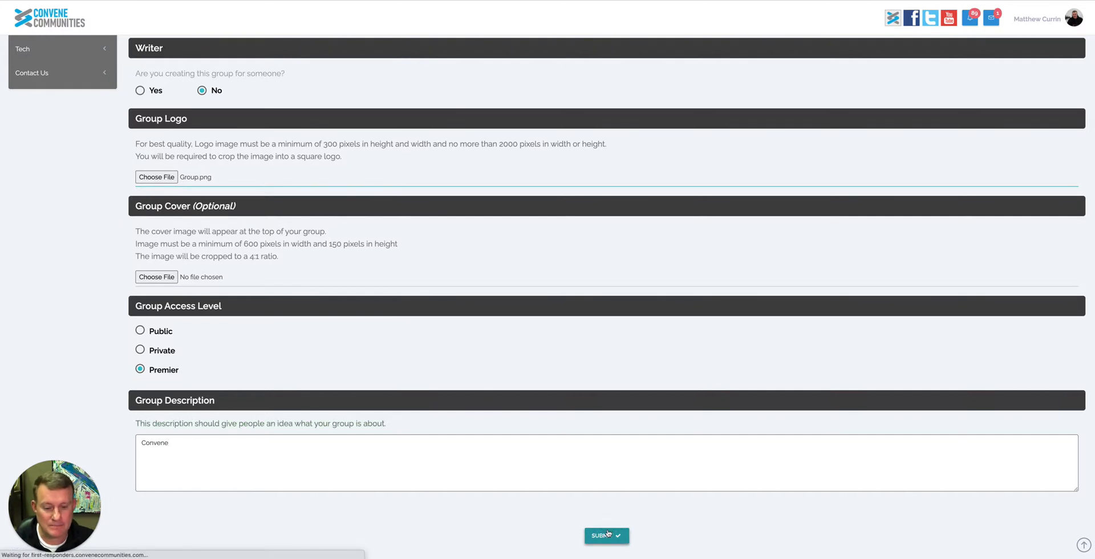
Crop the group logo to the full 500 x 500 image
scroll(416, 288, down, 3)
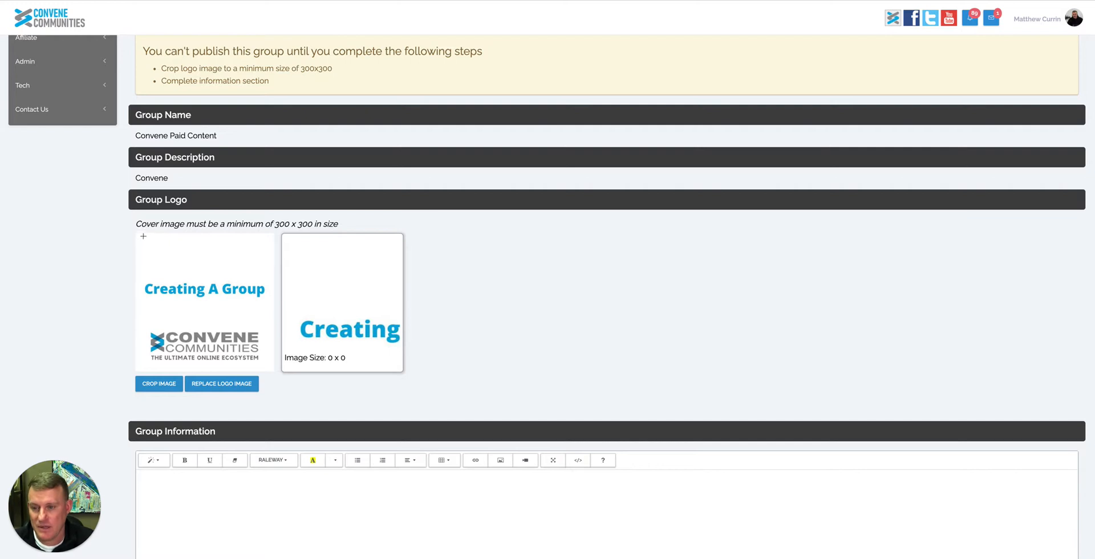
drag(134, 232, 275, 371)
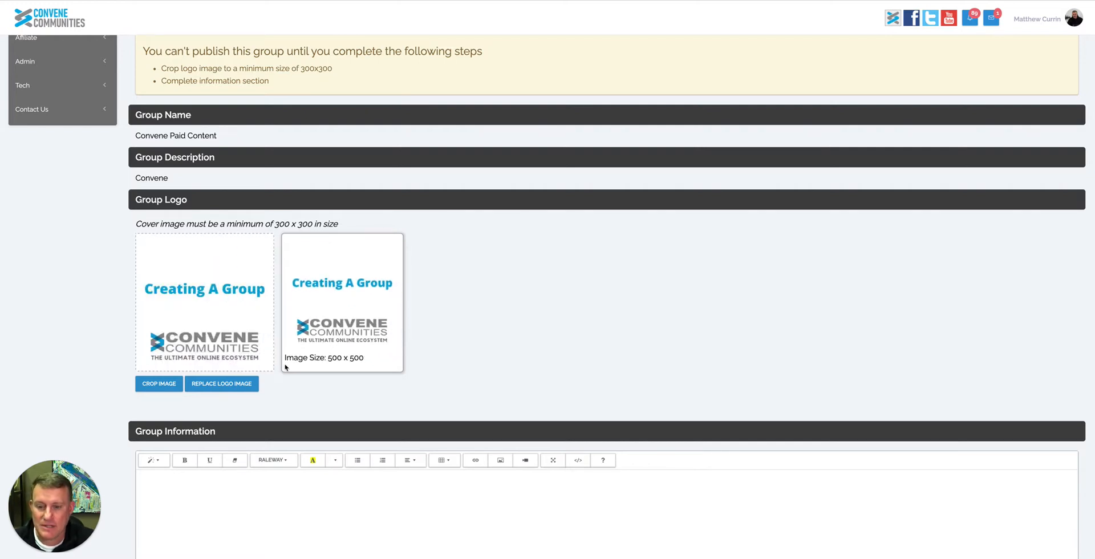
click(160, 384)
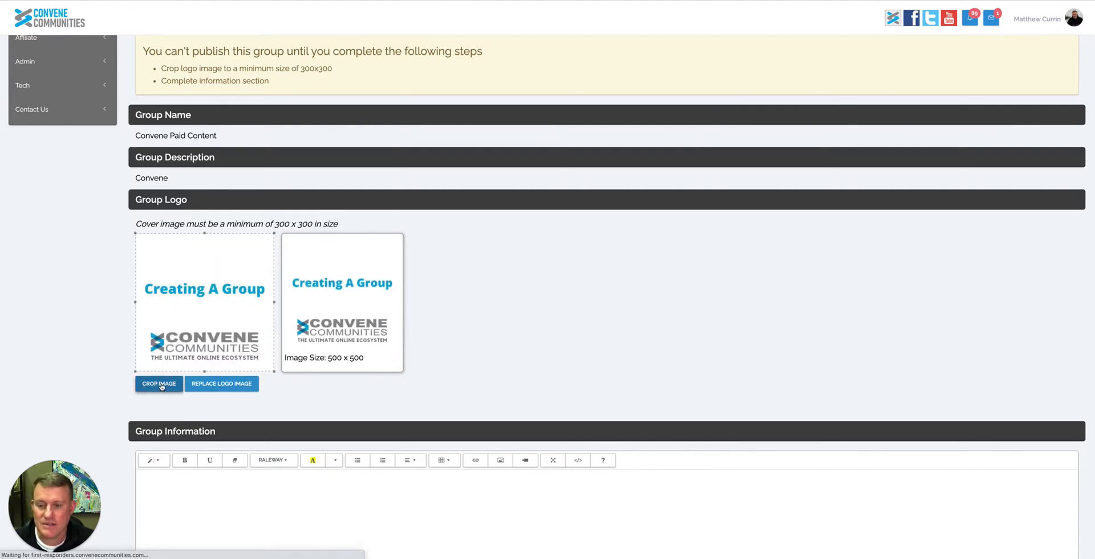
Enter "Convene Paid Content" as the group information text
scroll(162, 387, down, 3)
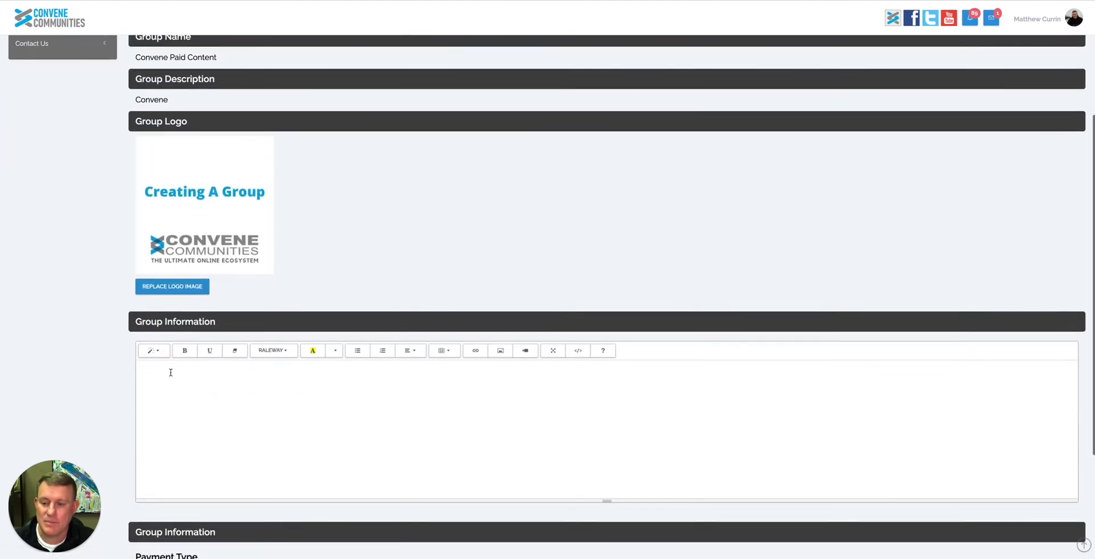
click(170, 373)
text(Convn)
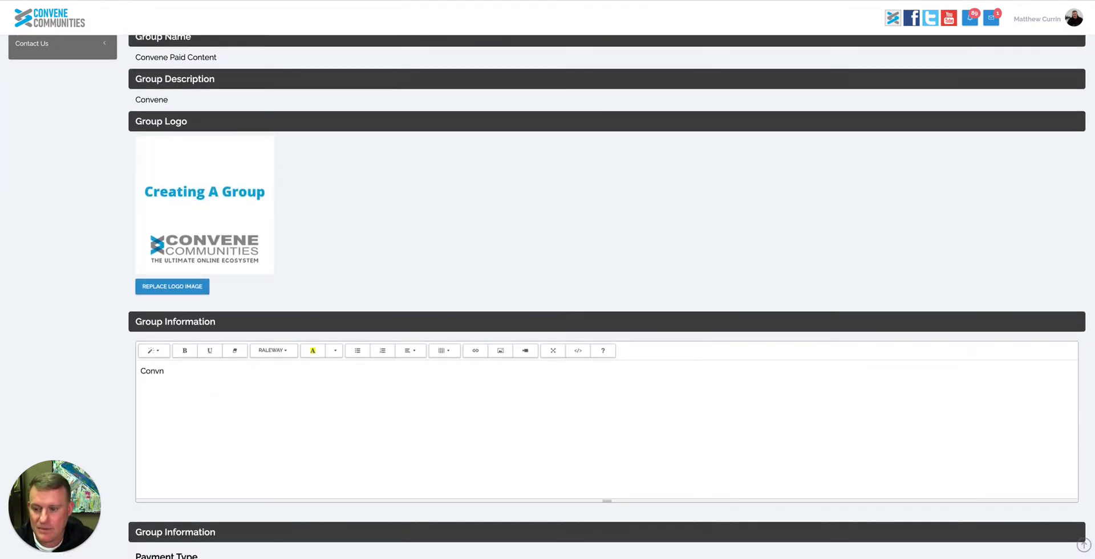
key(BackSpace)
text(ene)
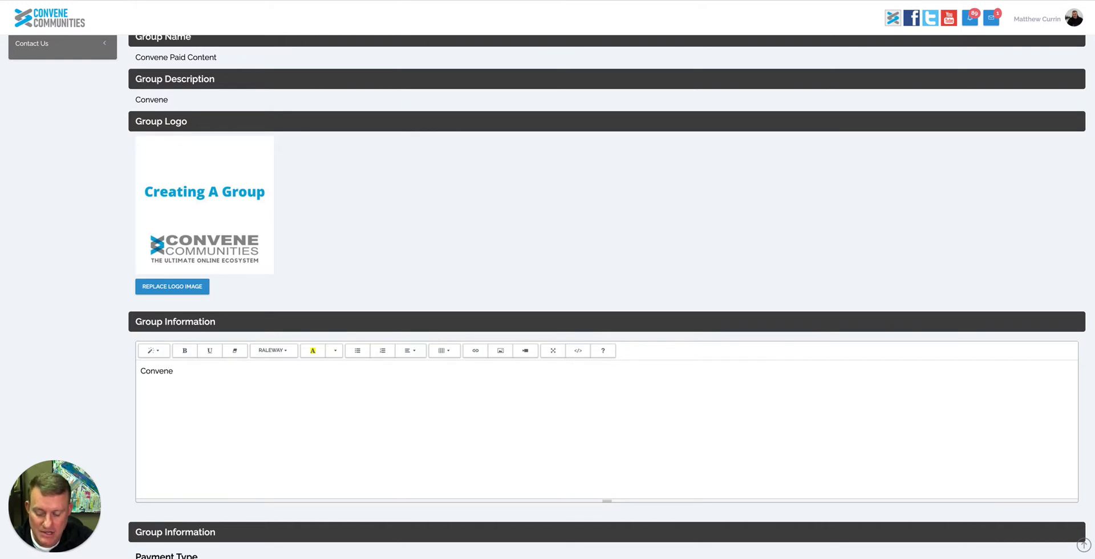
text( O)
key(BackSpace)
text(Pai)
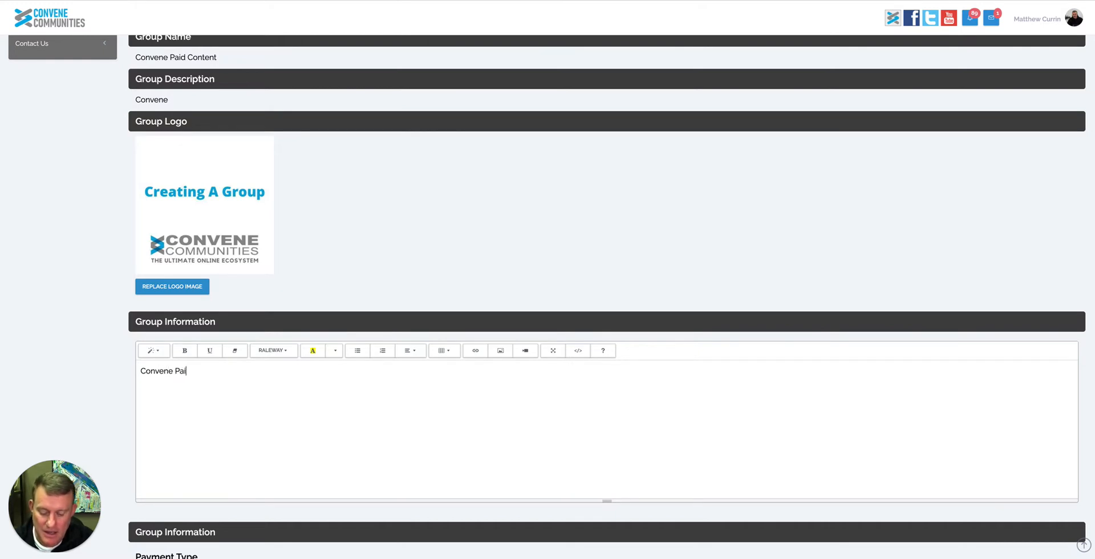
text(d Content)
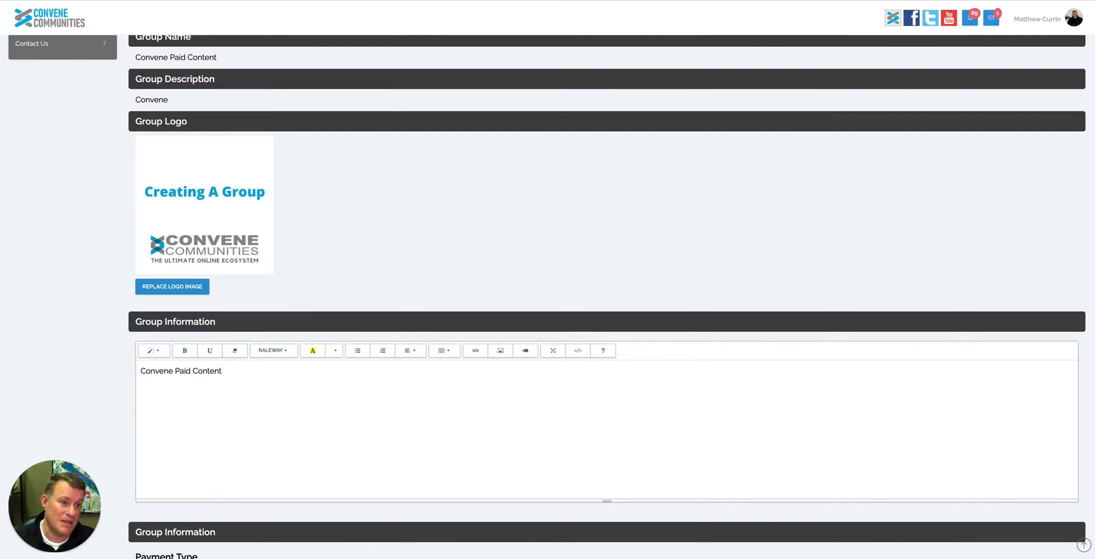
scroll(148, 370, down, 3)
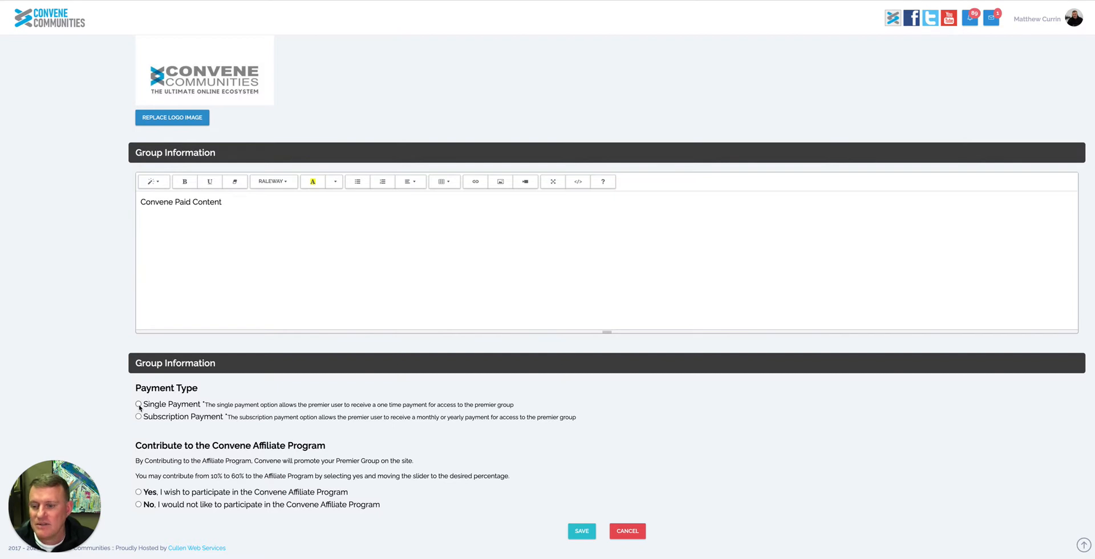
Set the group's payment type to Single Payment with a price of $19.99
click(139, 405)
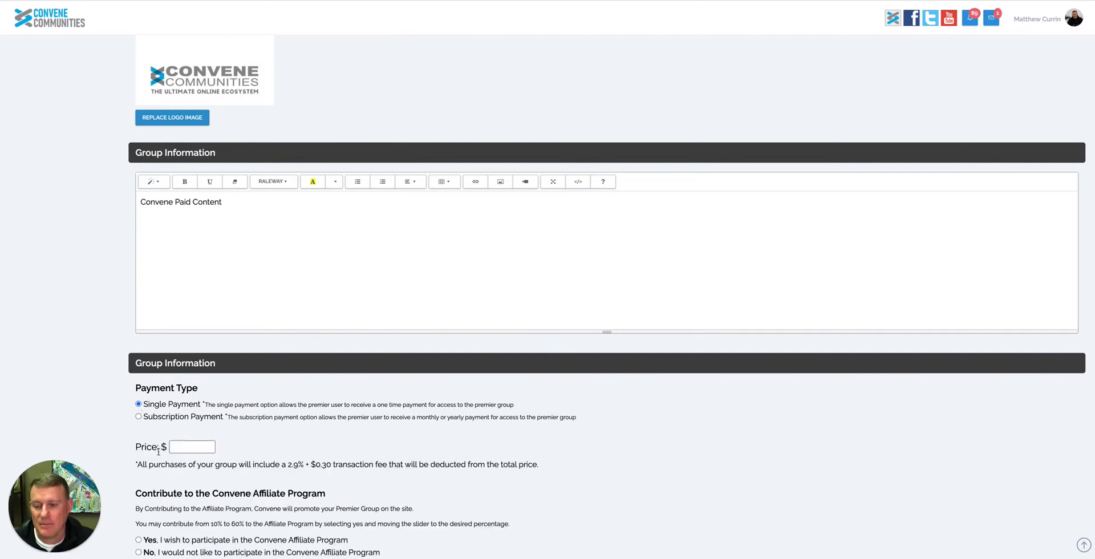
click(193, 449)
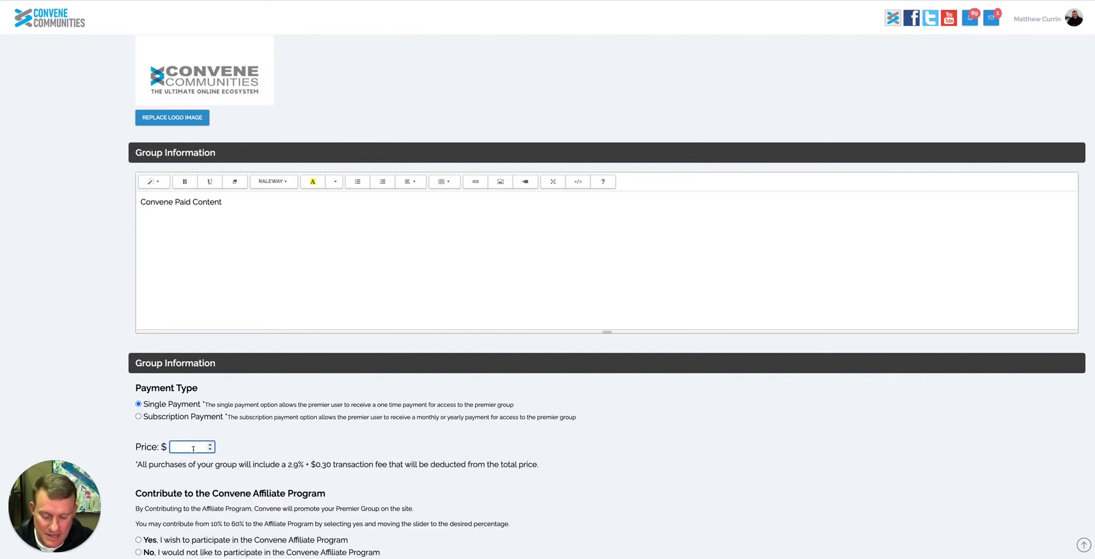
text(19.99)
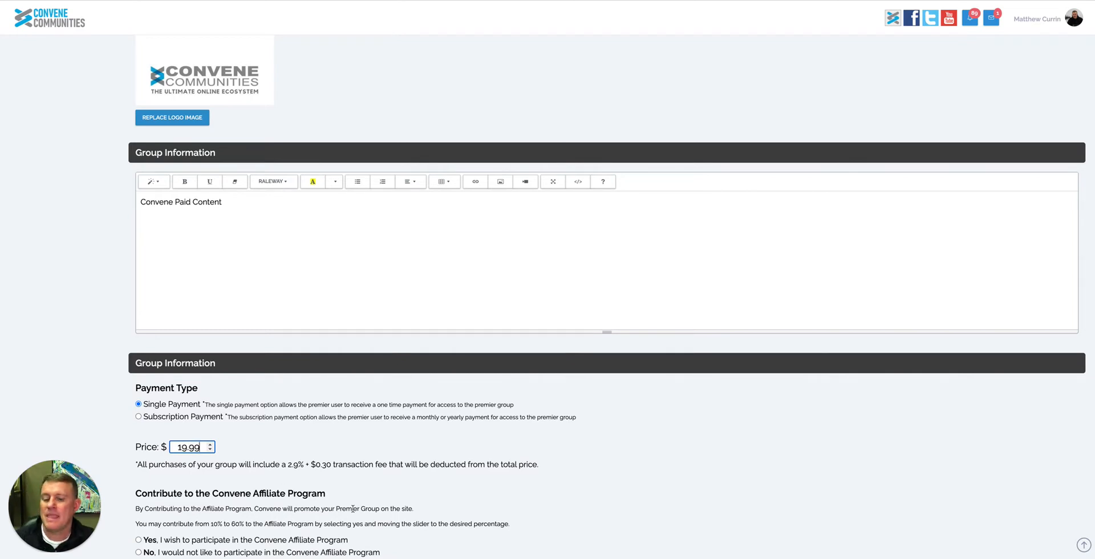
Opt in to the Convene Affiliate Program with an affiliate percentage of 25% and save the group settings
scroll(352, 508, down, 2)
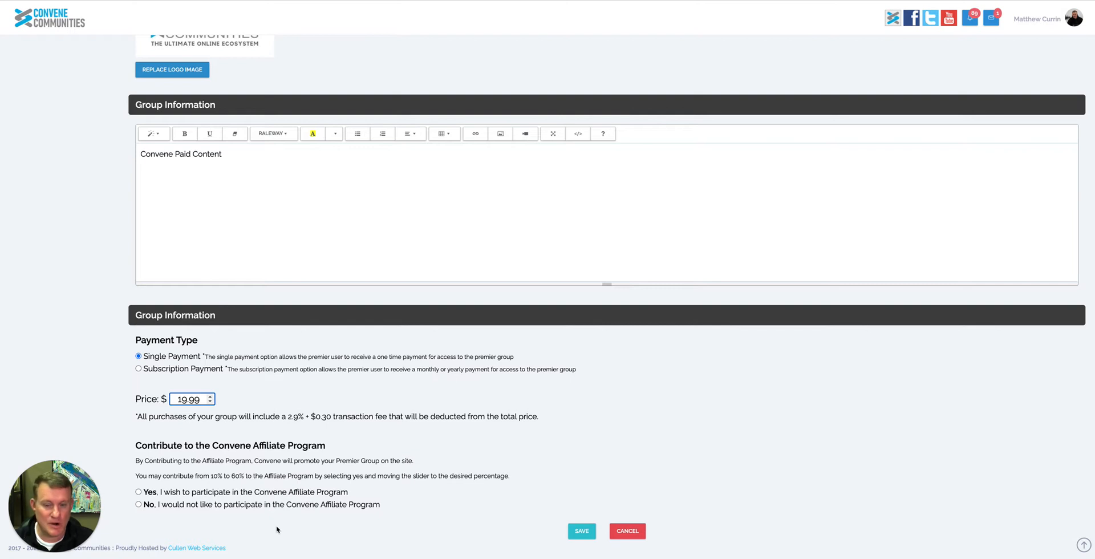
click(138, 491)
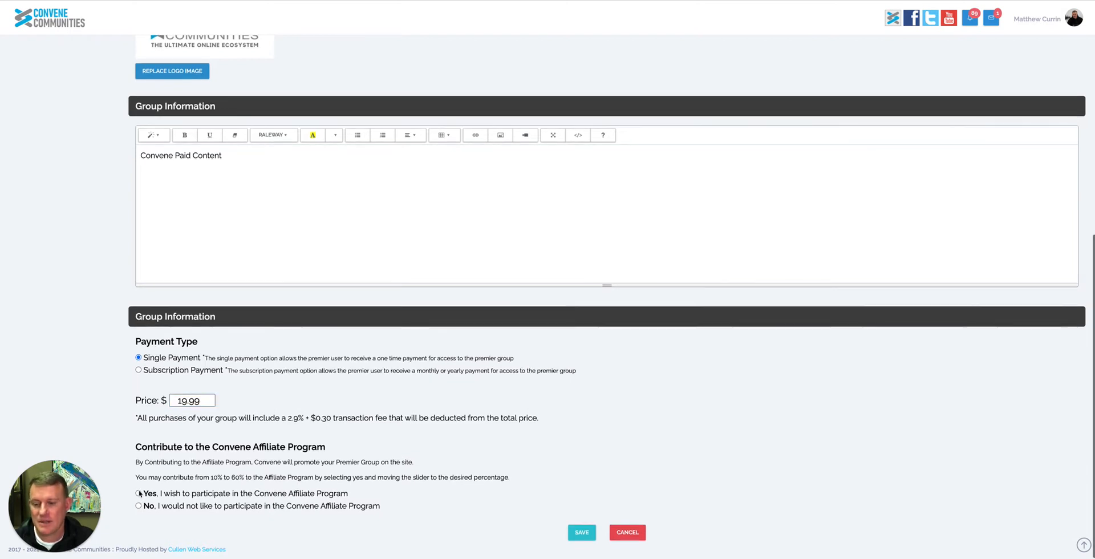
scroll(409, 449, down, 1)
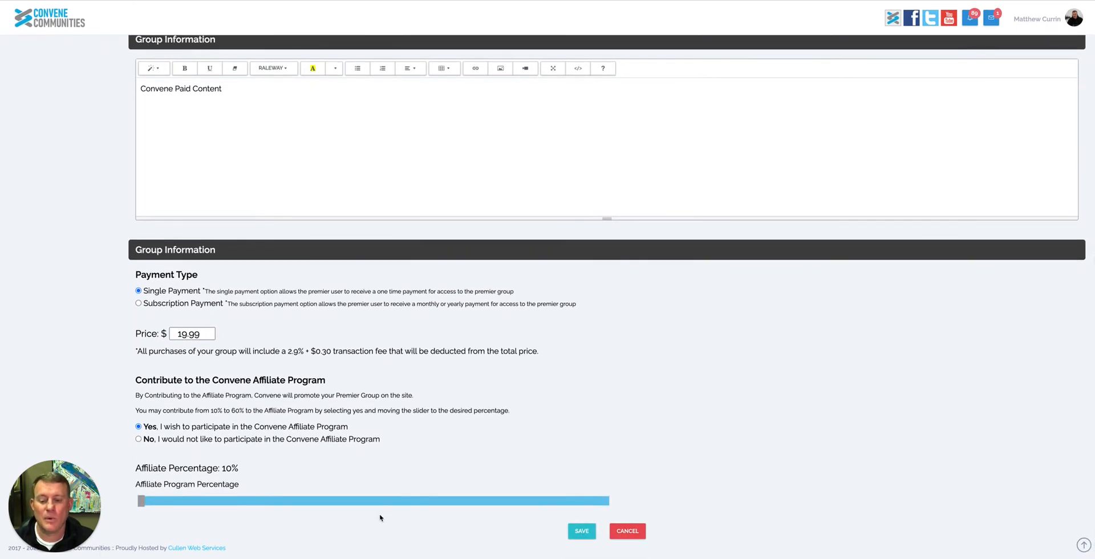
drag(142, 502, 280, 508)
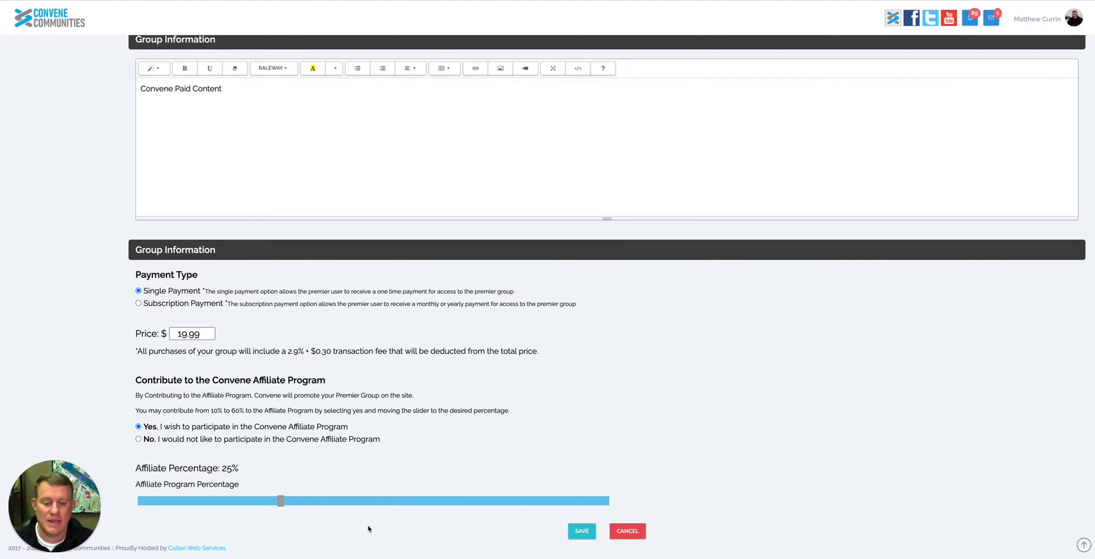
click(579, 531)
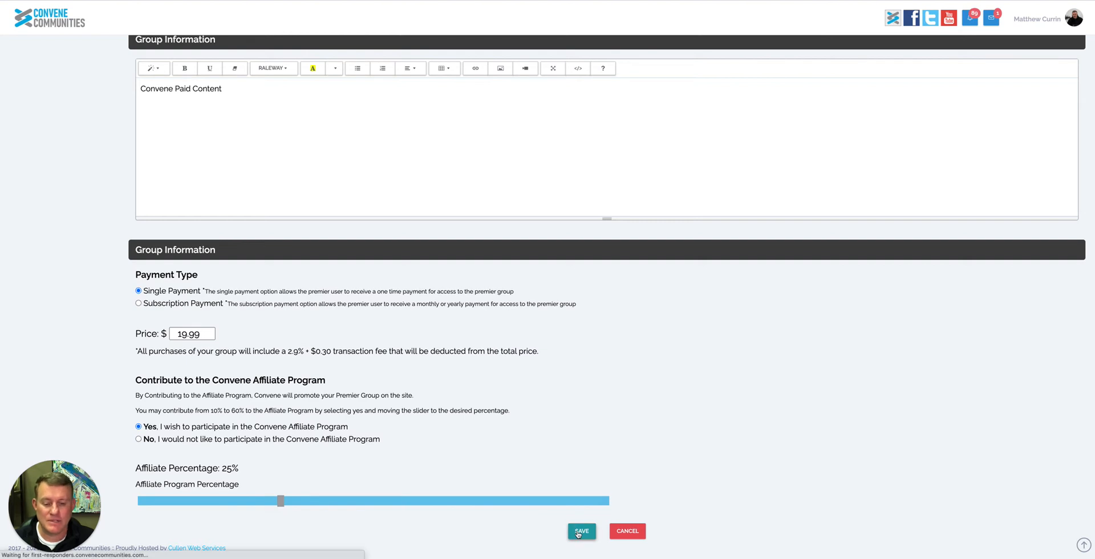
Review the saved group settings and publish the Convene Paid Content group
scroll(577, 530, down, 3)
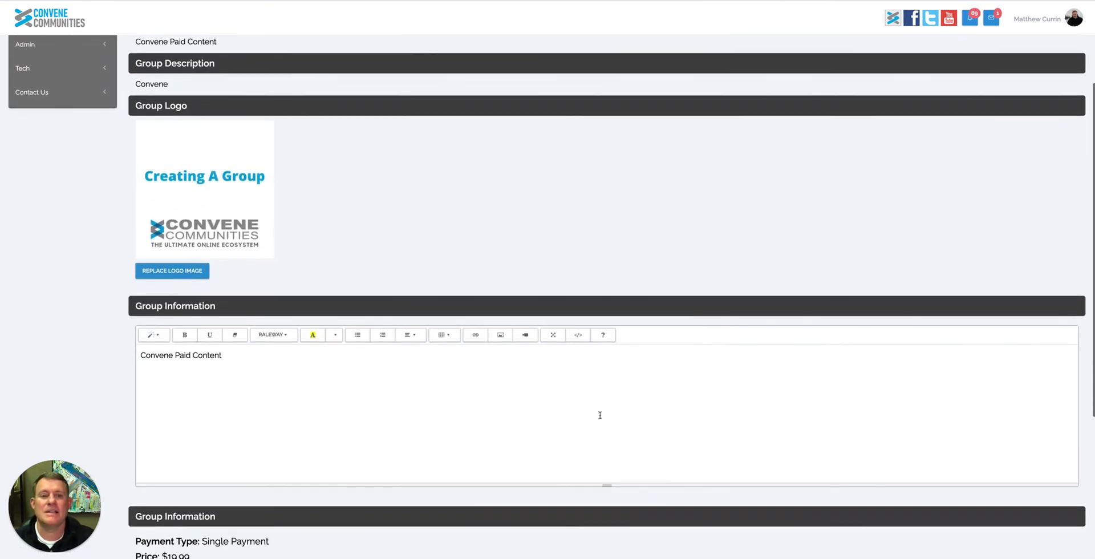
scroll(567, 129, down, 5)
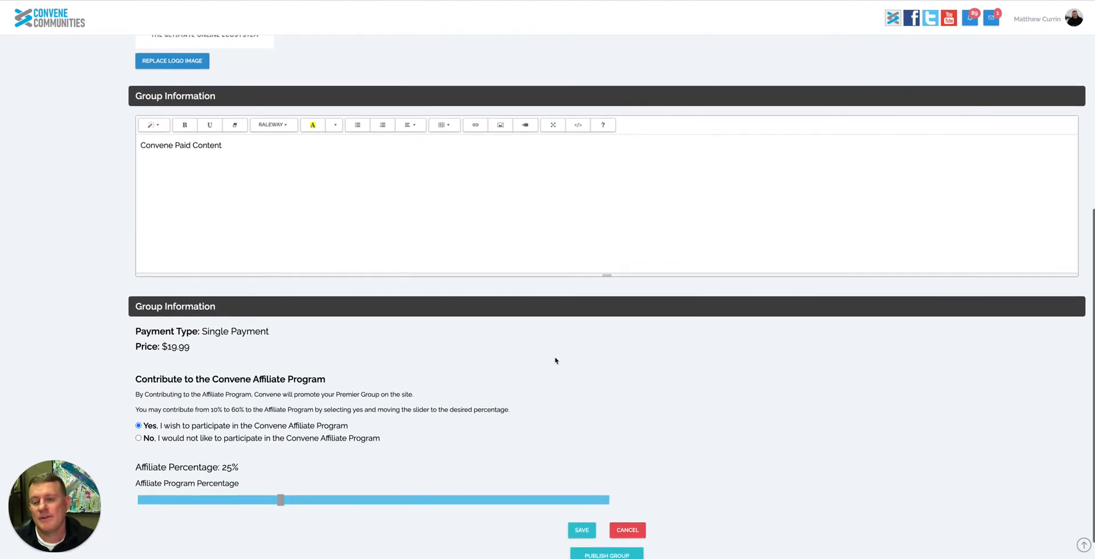
scroll(557, 360, down, 1)
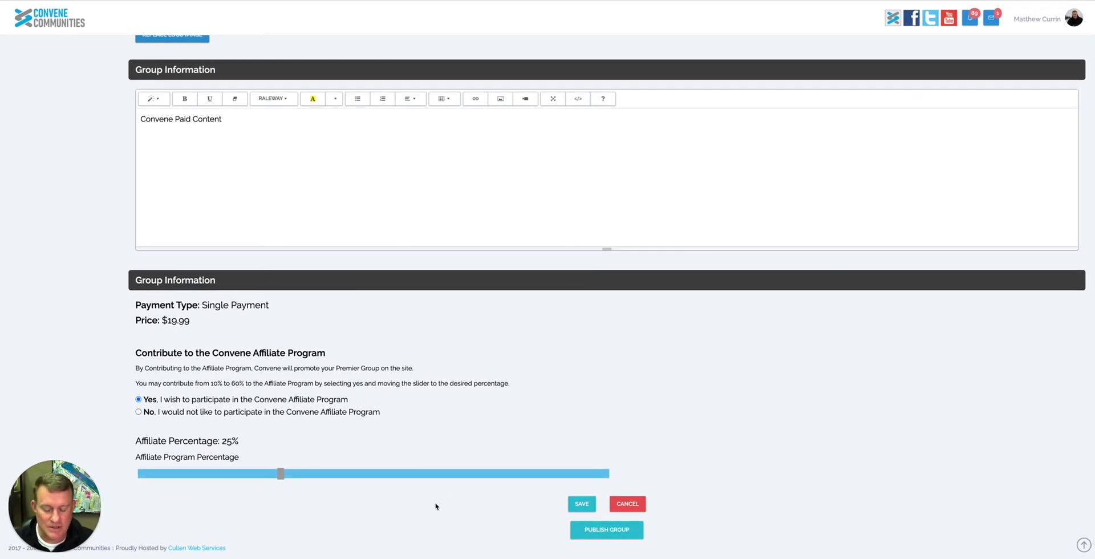
click(613, 532)
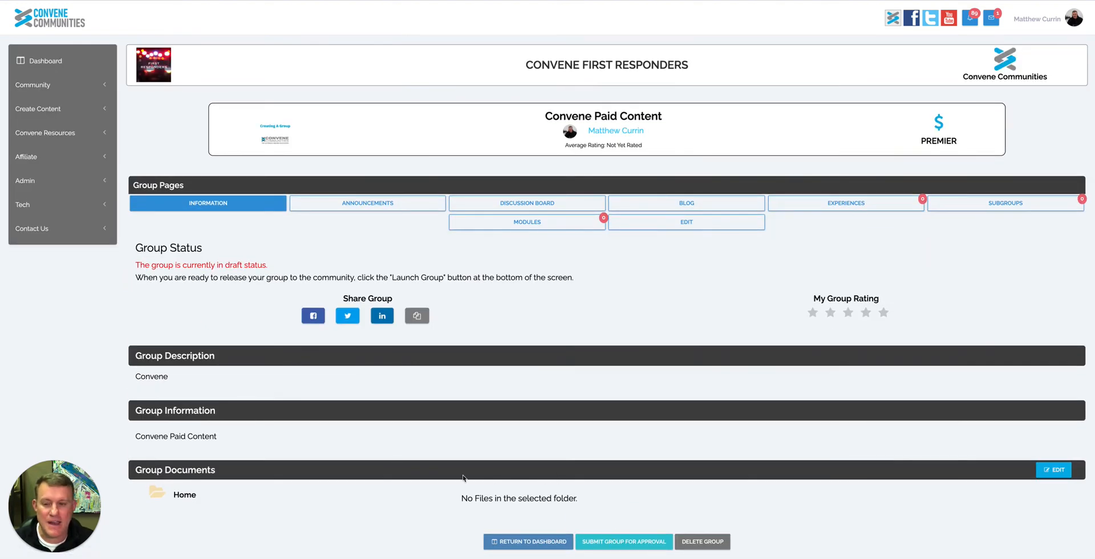
View the group's Subgroups page, and submit the group for approval from its Information page
scroll(376, 399, down, 1)
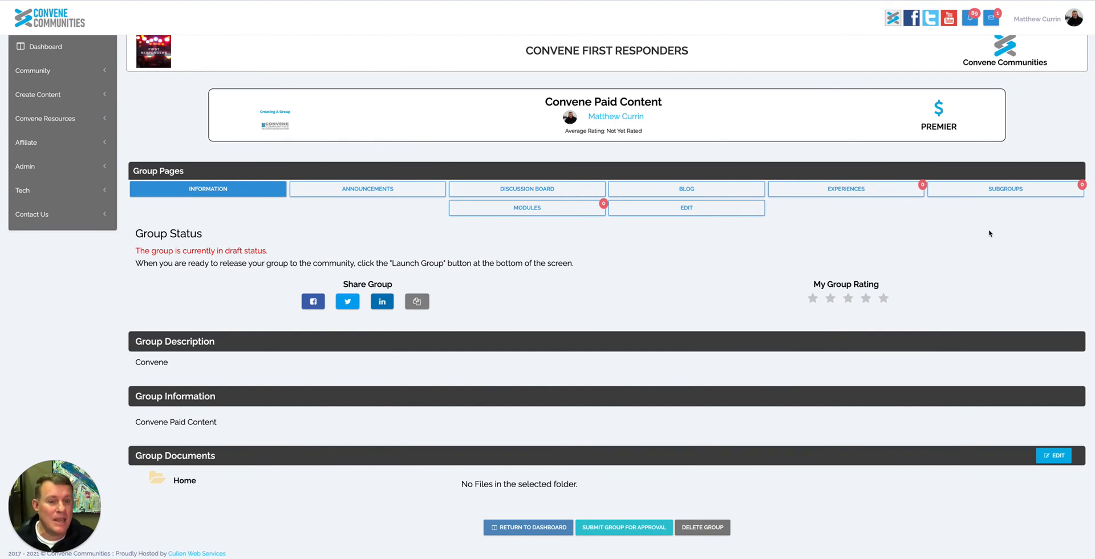
click(1008, 194)
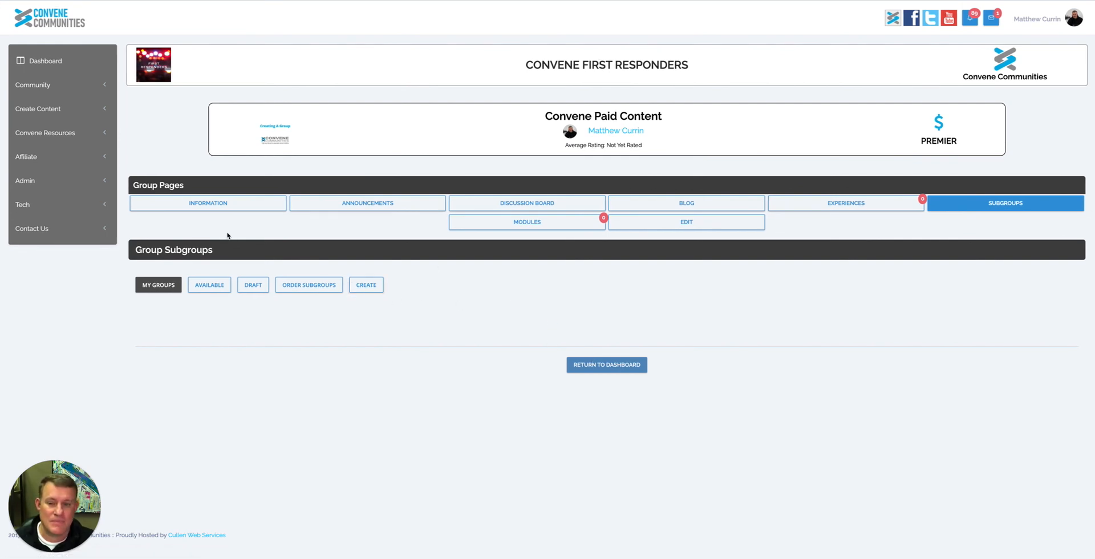
click(207, 207)
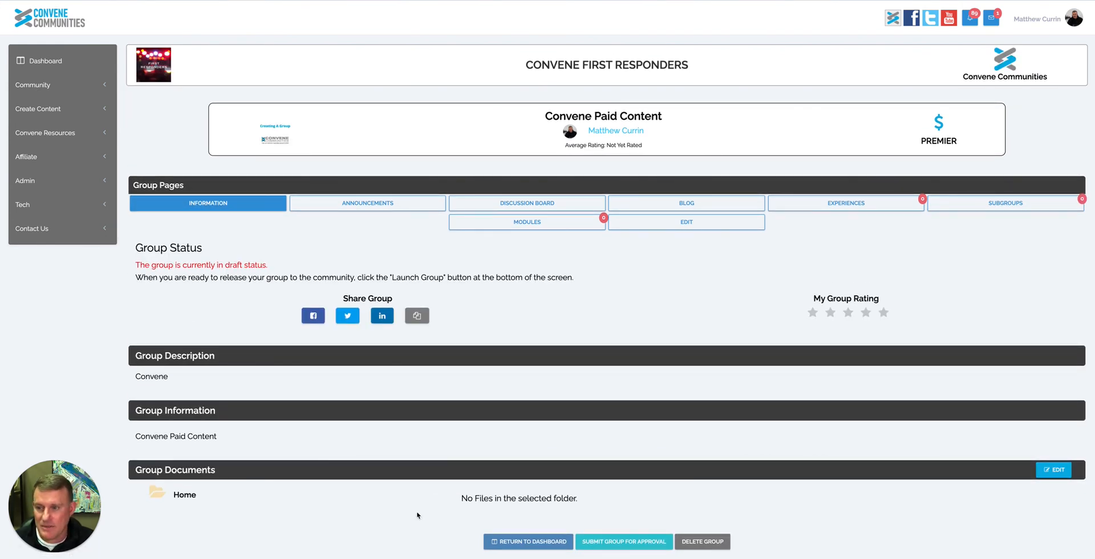
click(634, 546)
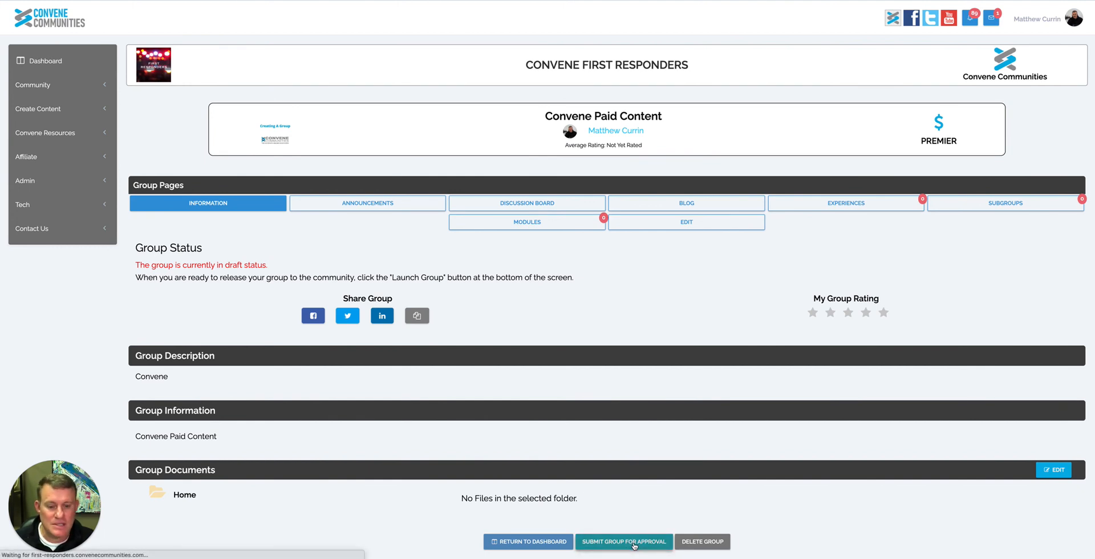